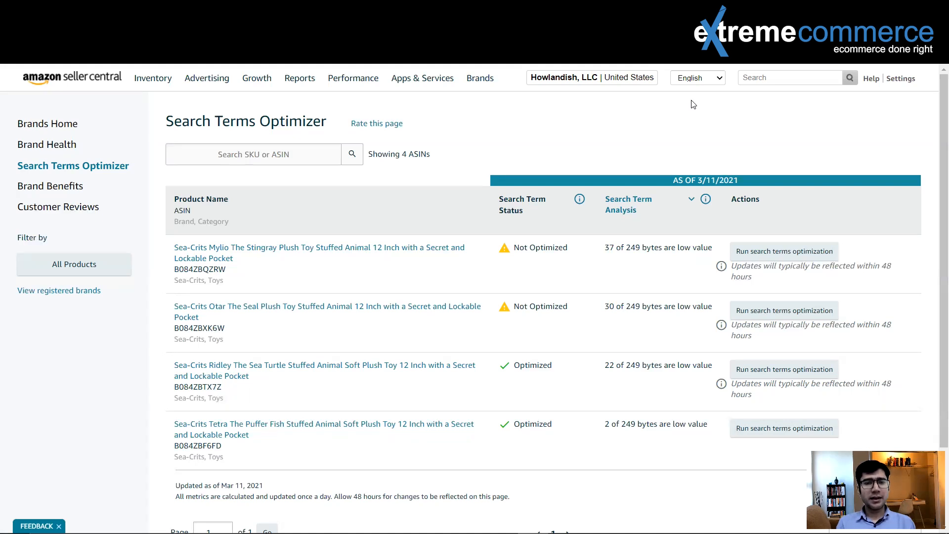
# Step: Switch from the Search Terms Optimizer page to the US_Cerebro_B07PGRX7M5 keyword workbook in Excel
pyautogui.moveTo(475, 78)
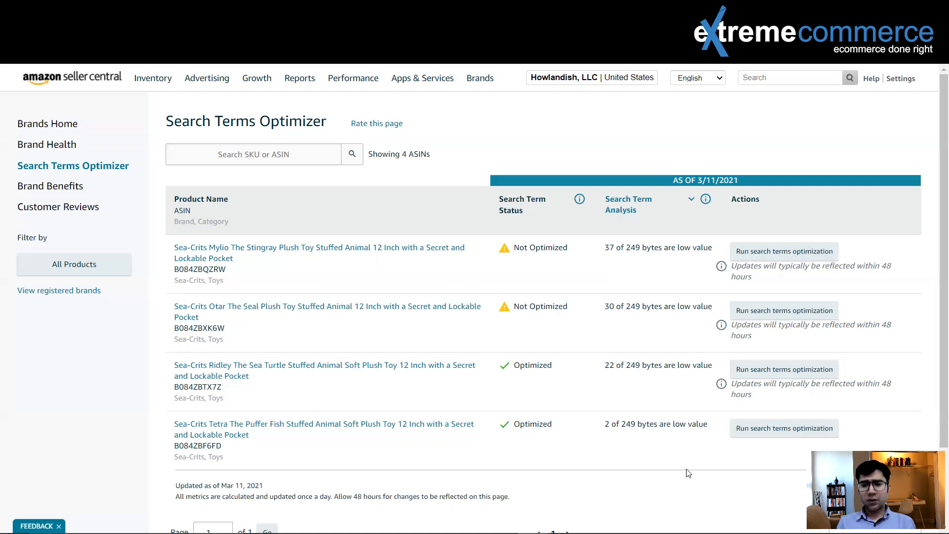
pyautogui.moveTo(535, 525)
pyautogui.moveTo(595, 522)
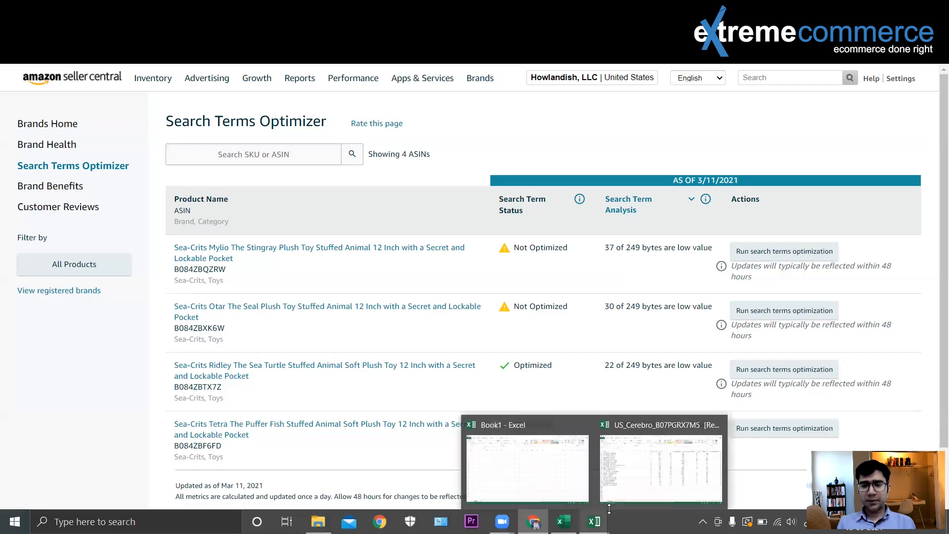
pyautogui.click(665, 478)
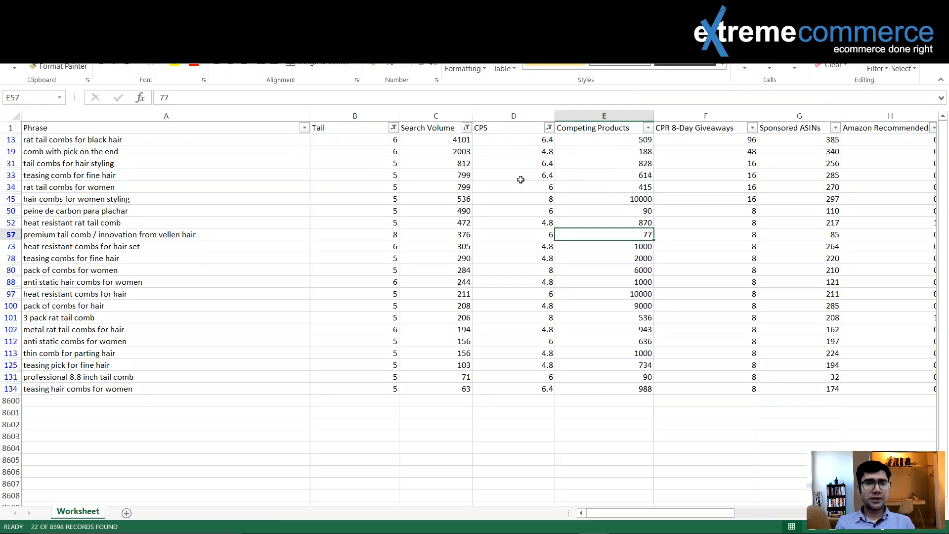
# Step: Review which values are selected in the CPS column's filter, keeping the existing selection
pyautogui.click(512, 153)
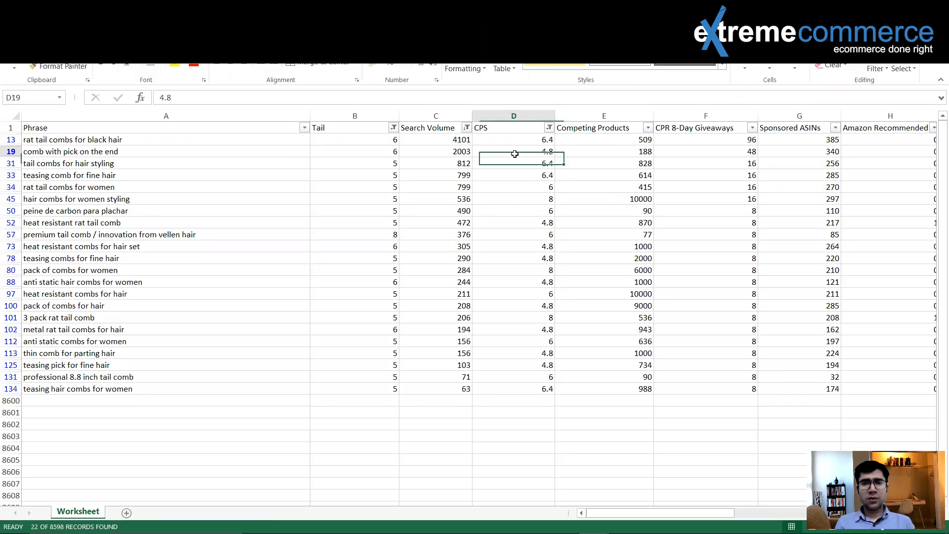
pyautogui.click(549, 129)
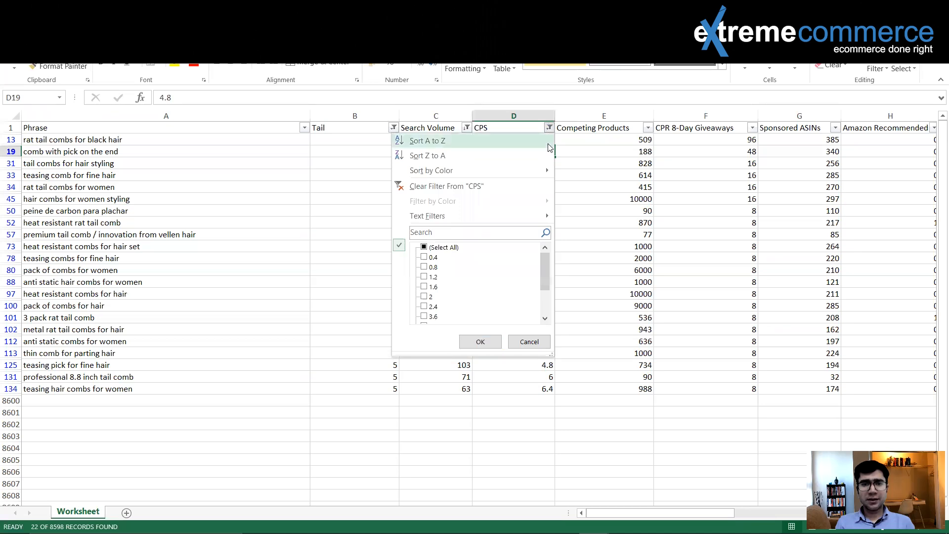
pyautogui.moveTo(545, 266); pyautogui.dragTo(544, 291)
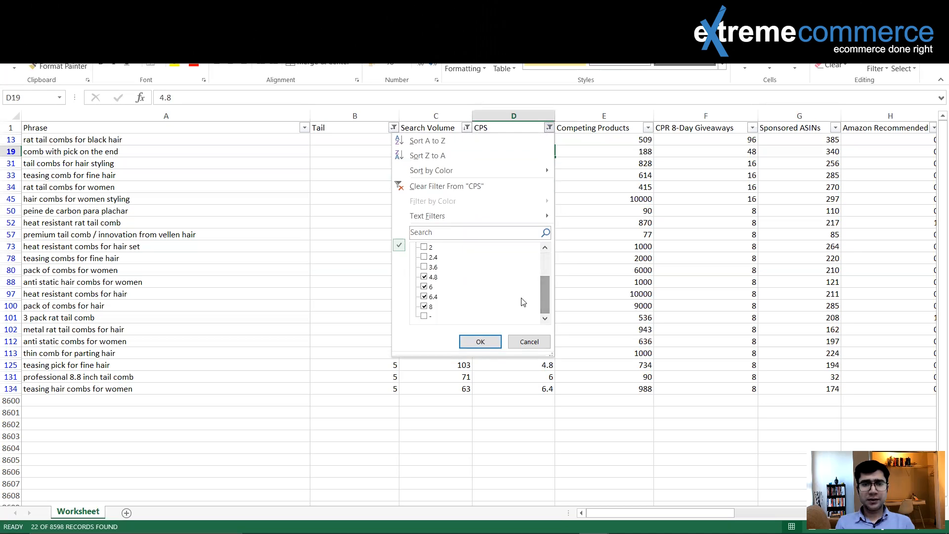
pyautogui.click(479, 341)
# Step: Extend the Tail column's filter to also include the values 2, 3 and 4
pyautogui.click(393, 127)
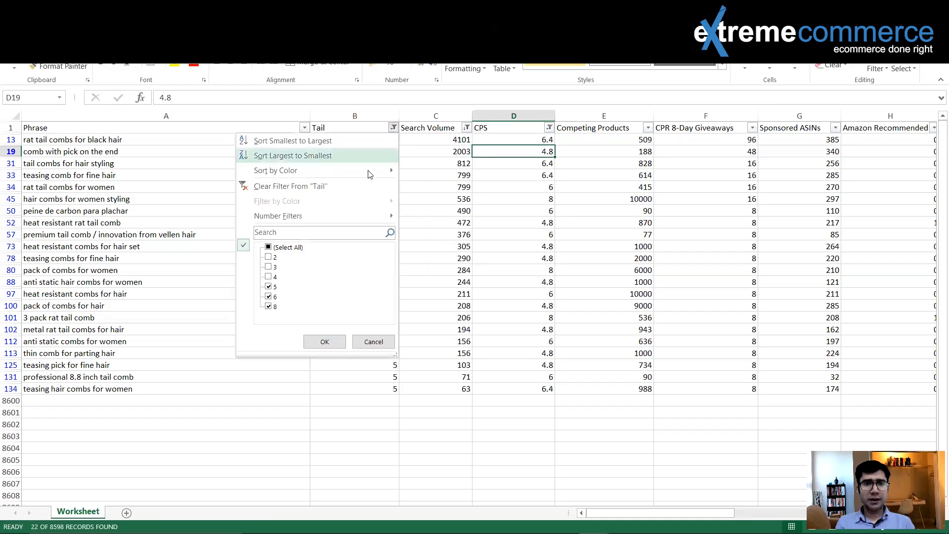
pyautogui.click(268, 277)
pyautogui.click(268, 267)
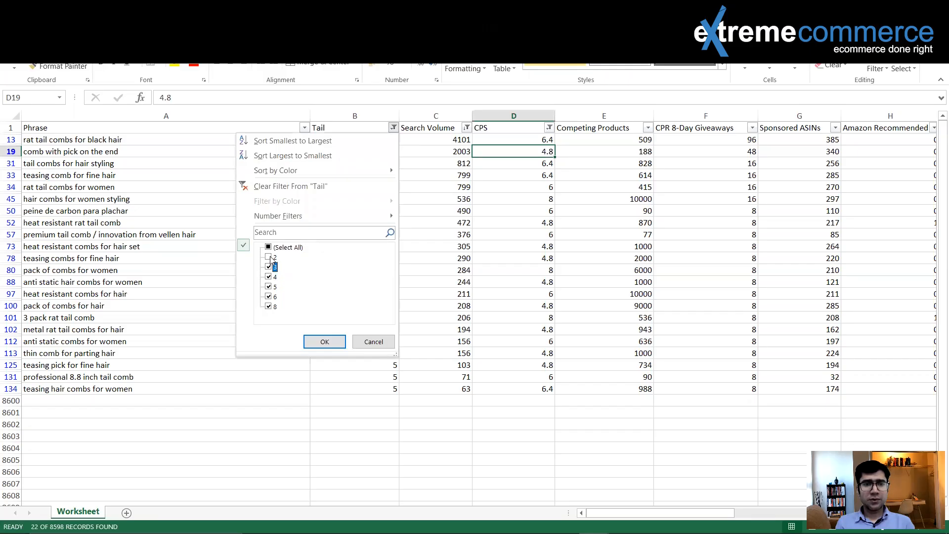
pyautogui.click(269, 257)
pyautogui.click(322, 340)
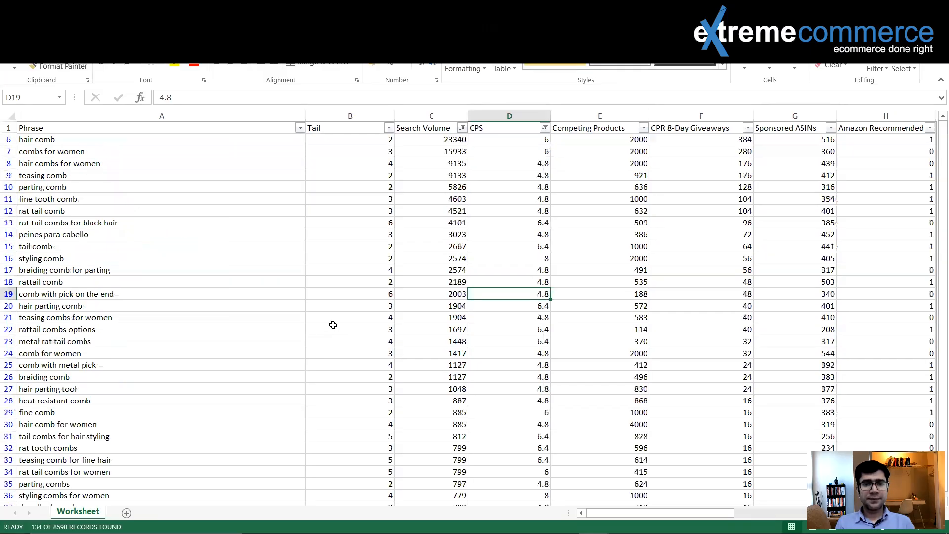
# Step: Change the CPS column's filter to exclude 4.8 and include 10
pyautogui.click(516, 173)
pyautogui.click(544, 128)
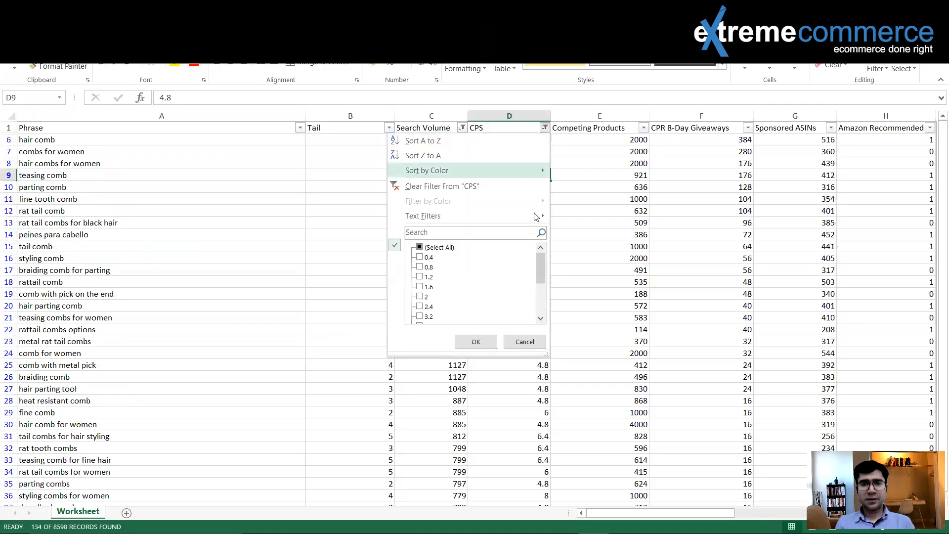
pyautogui.moveTo(543, 268); pyautogui.dragTo(541, 293)
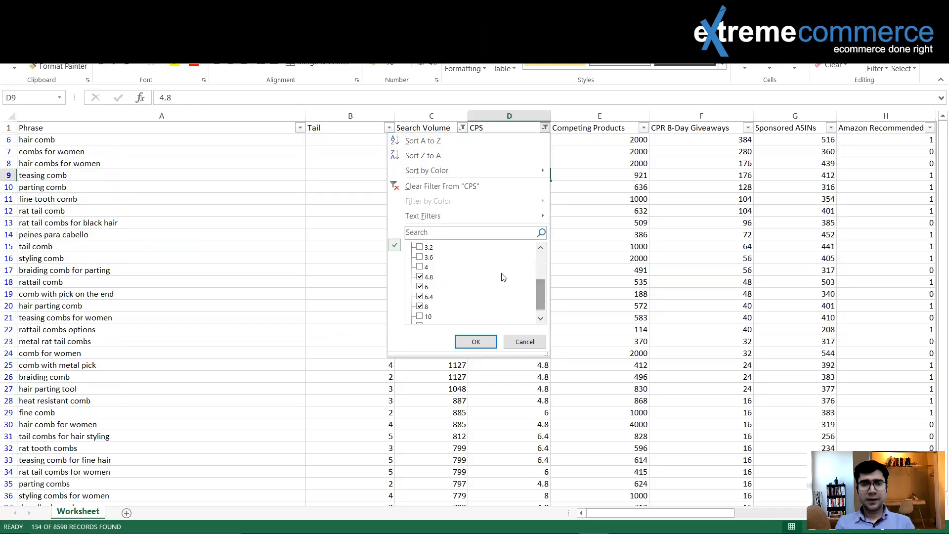
pyautogui.click(420, 278)
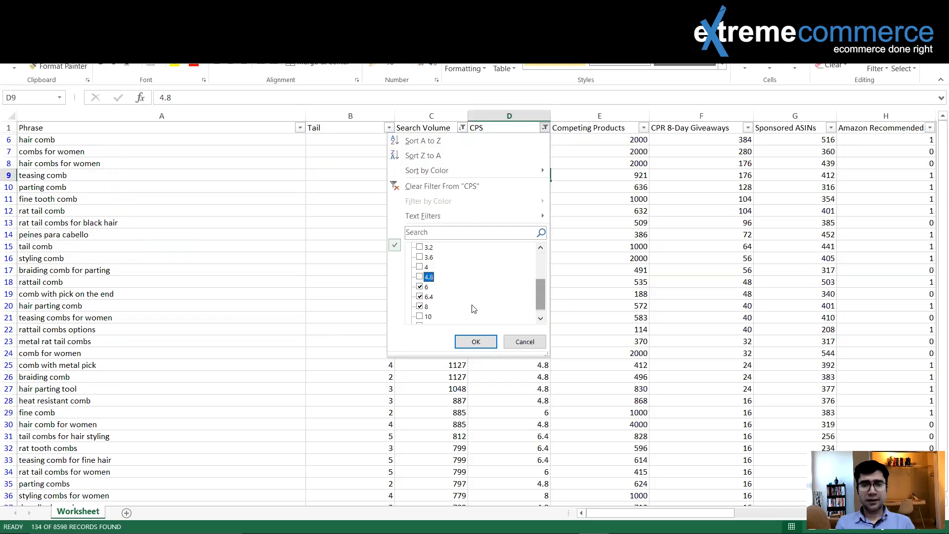
pyautogui.click(420, 316)
pyautogui.moveTo(541, 309); pyautogui.dragTo(543, 316)
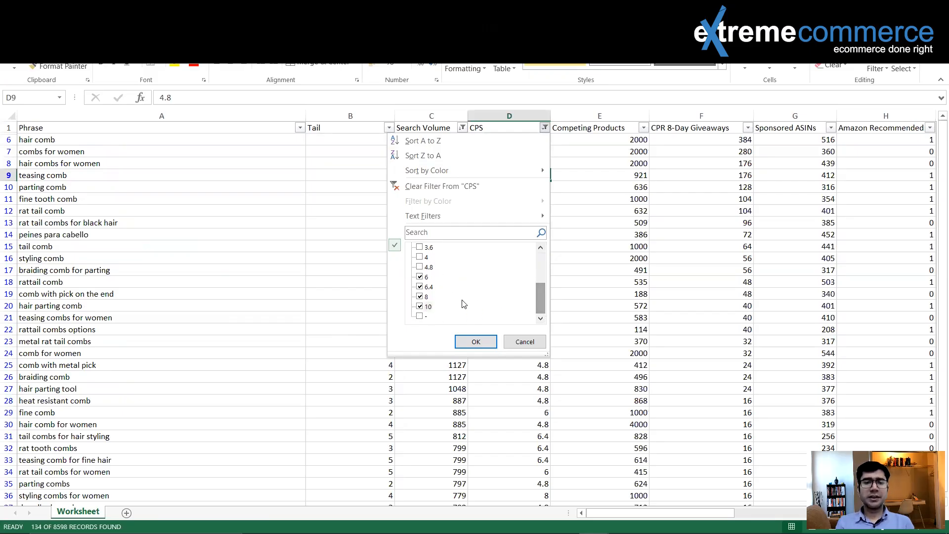
pyautogui.click(476, 342)
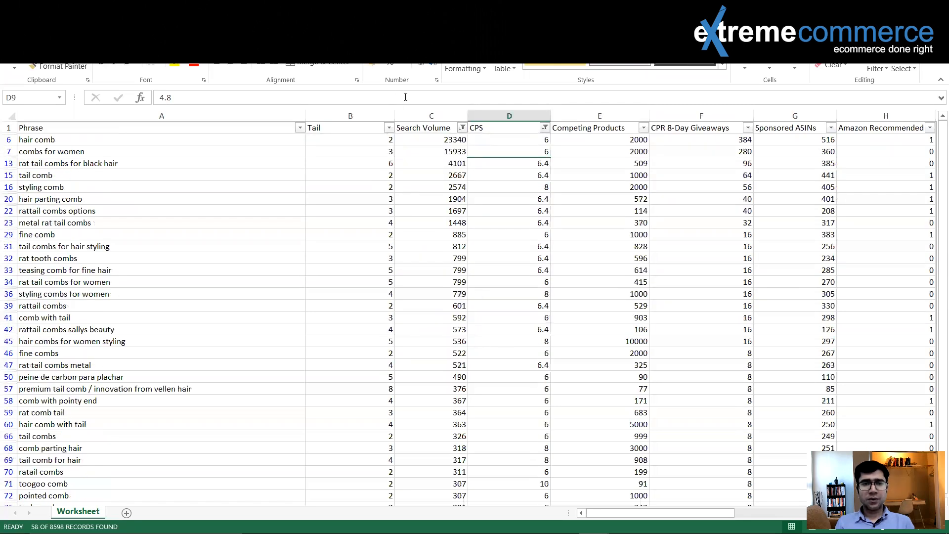
# Step: Copy all the filtered entries in the Phrase column, from "hair comb" down to "comb and"
pyautogui.click(421, 109)
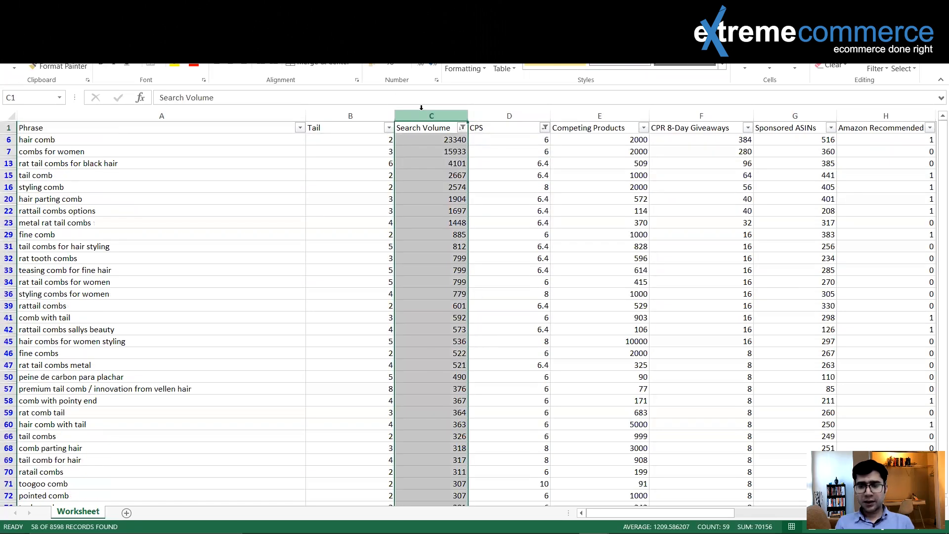
pyautogui.click(503, 178)
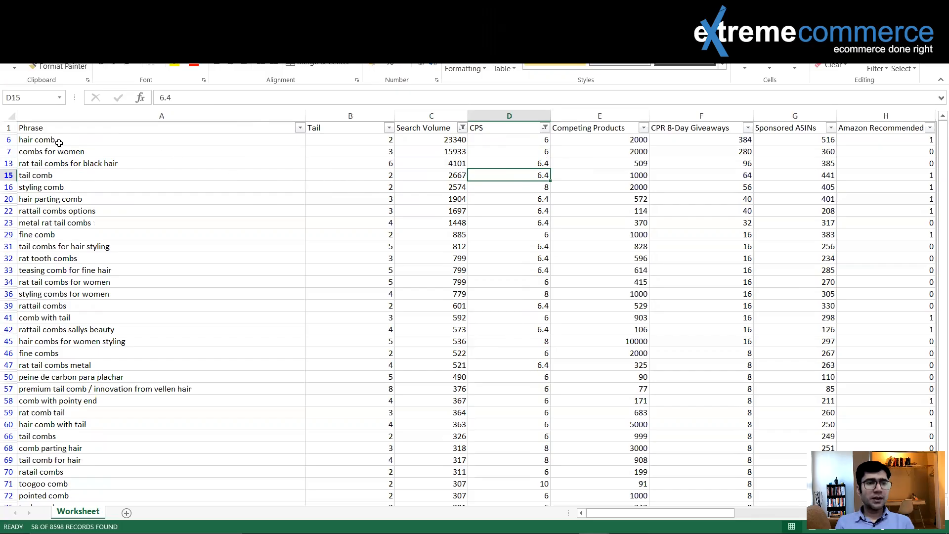
pyautogui.moveTo(40, 140); pyautogui.dragTo(123, 480)
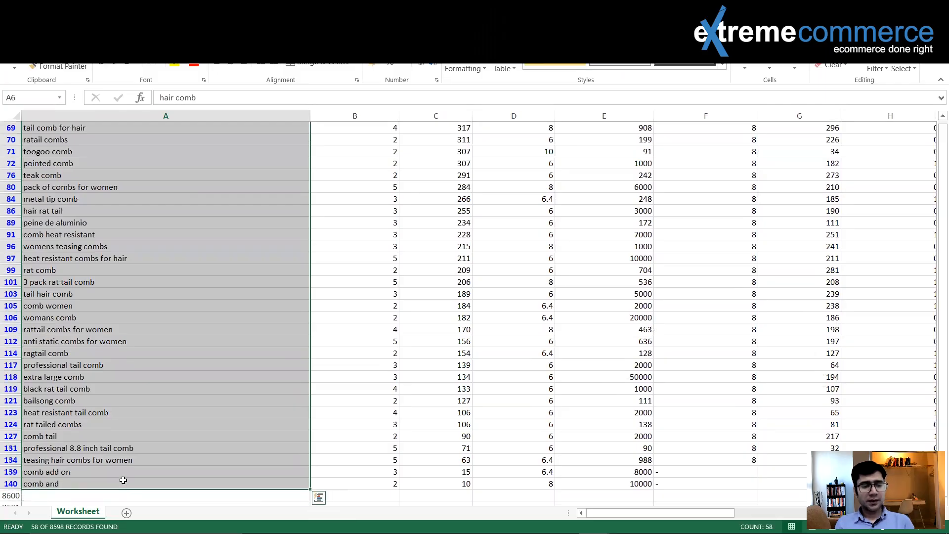
pyautogui.hotkey('ctrl', 'c')
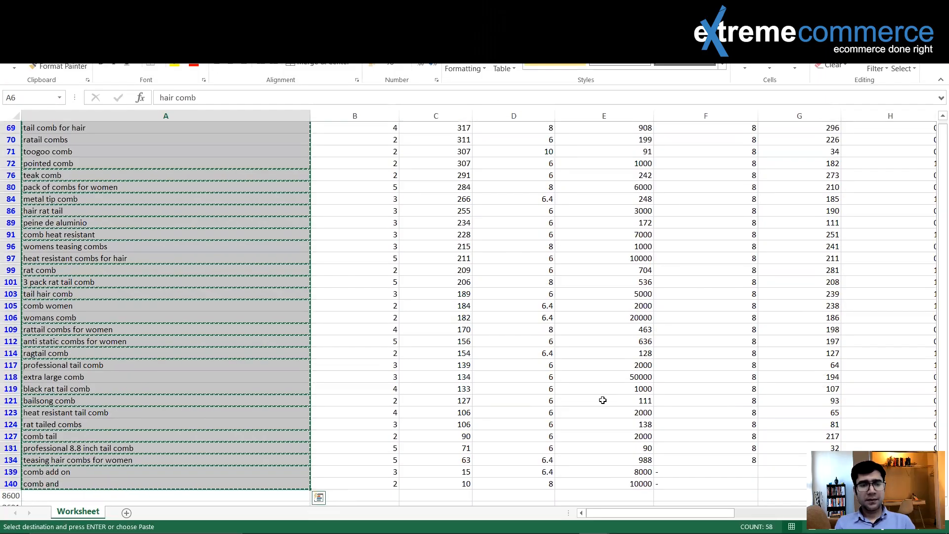
# Step: Switch to Helium 10 in the browser, open the Frankenstein keyword processor and paste the copied phrases as original keywords
pyautogui.click(533, 522)
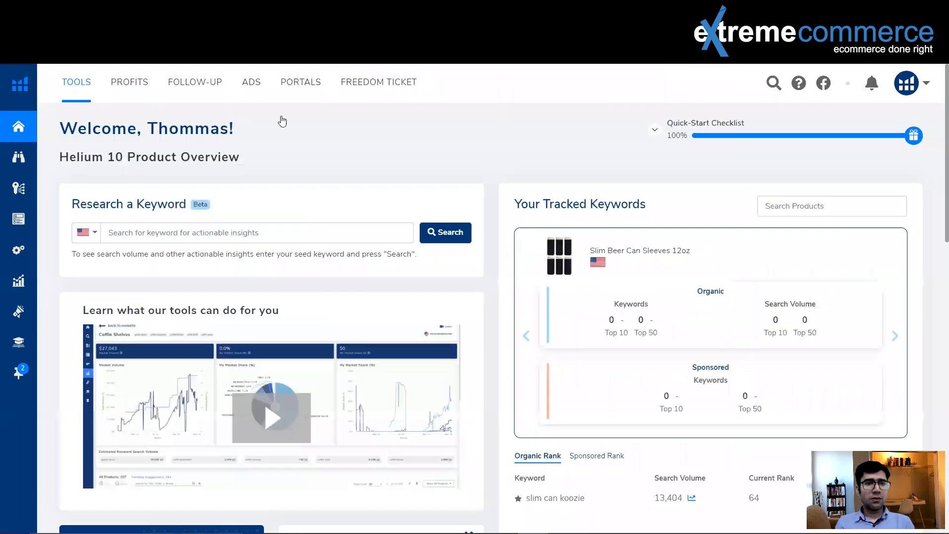
pyautogui.click(102, 232)
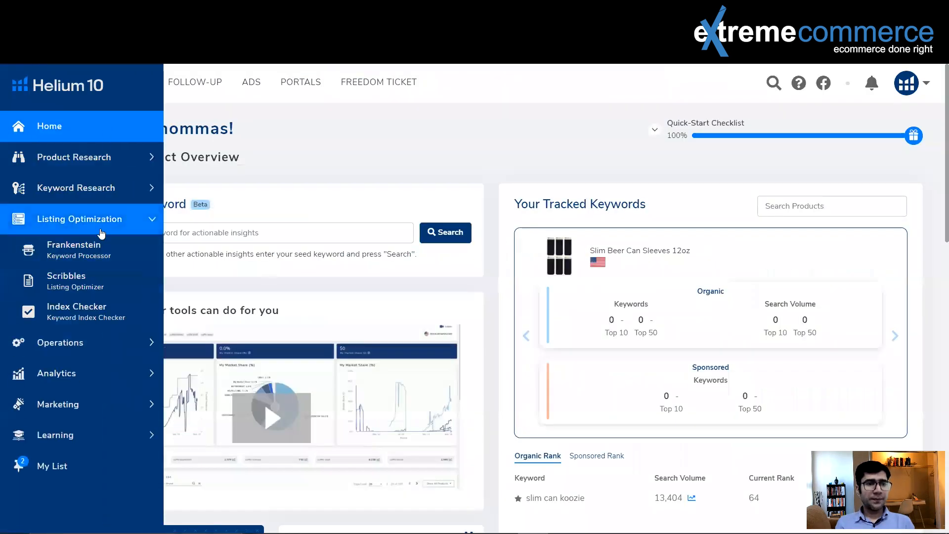
pyautogui.click(98, 247)
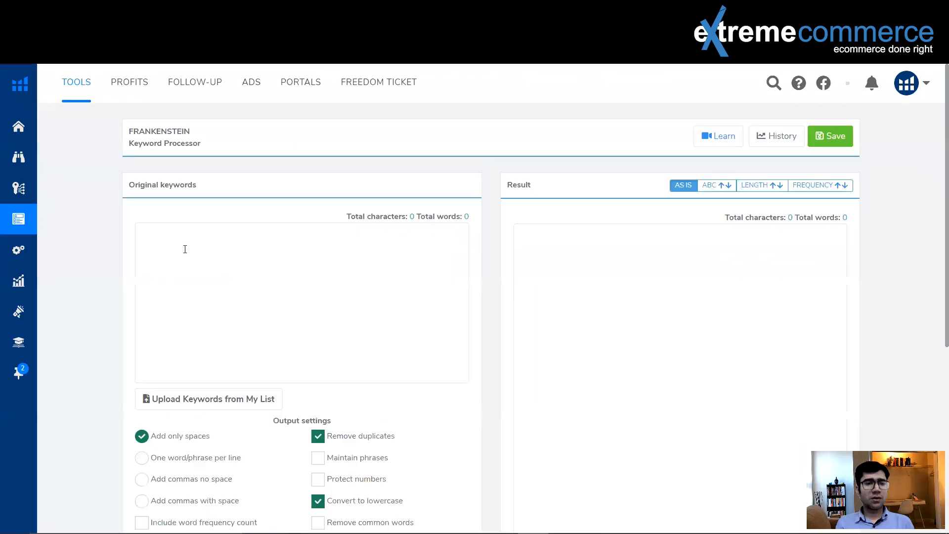
pyautogui.click(177, 241)
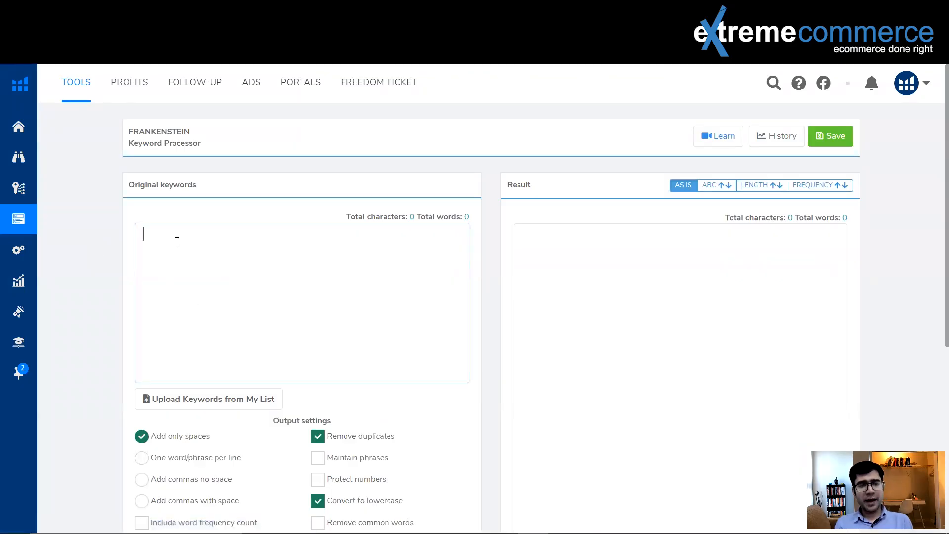
pyautogui.hotkey('ctrl', 'v')
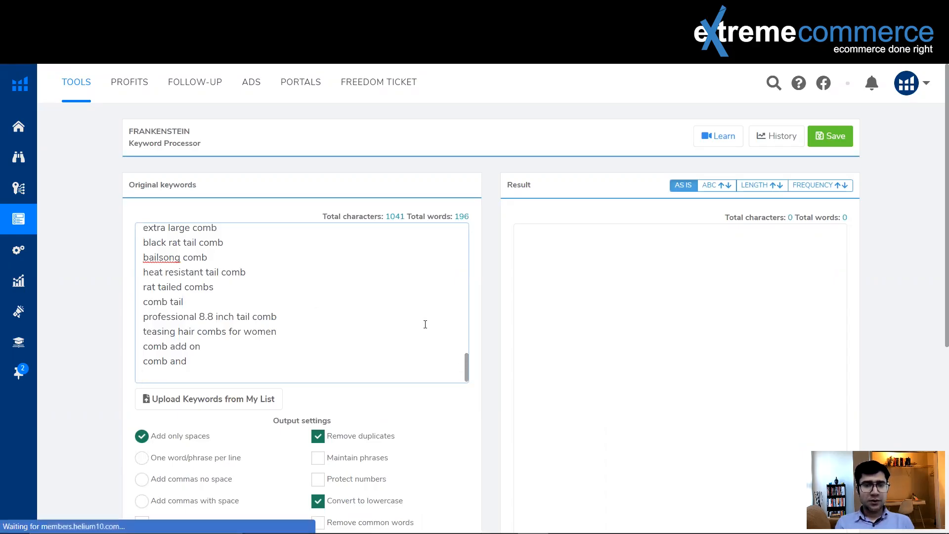
# Step: Process the pasted keywords with Remove single letters enabled and review the resulting word list
pyautogui.scroll(-1, 424, 320)
pyautogui.scroll(-3, 669, 270)
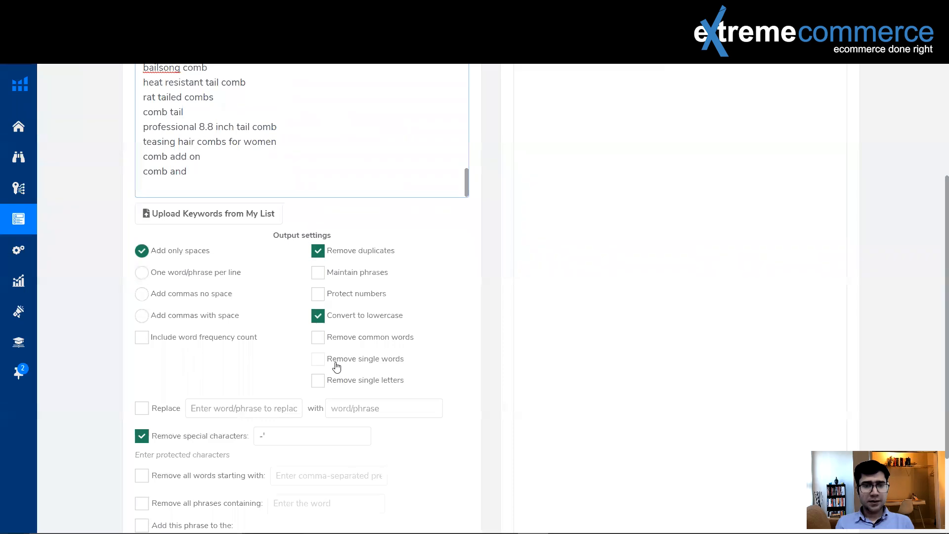
pyautogui.click(320, 384)
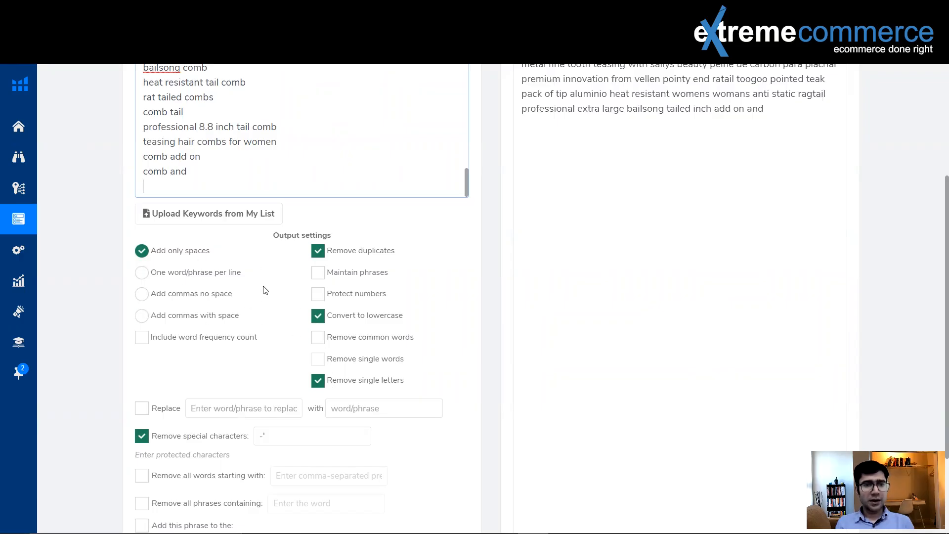
pyautogui.scroll(-3, 263, 290)
pyautogui.scroll(6, 265, 290)
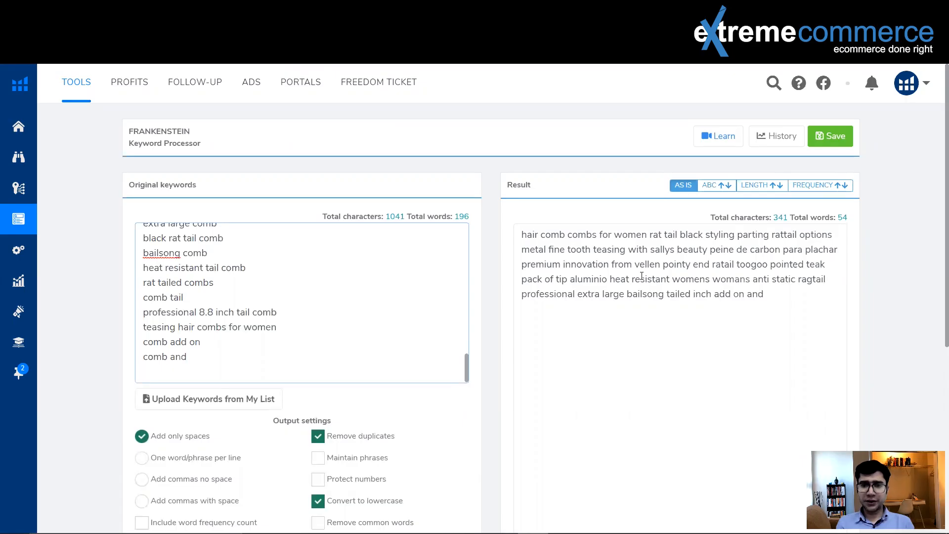
pyautogui.scroll(-3, 267, 331)
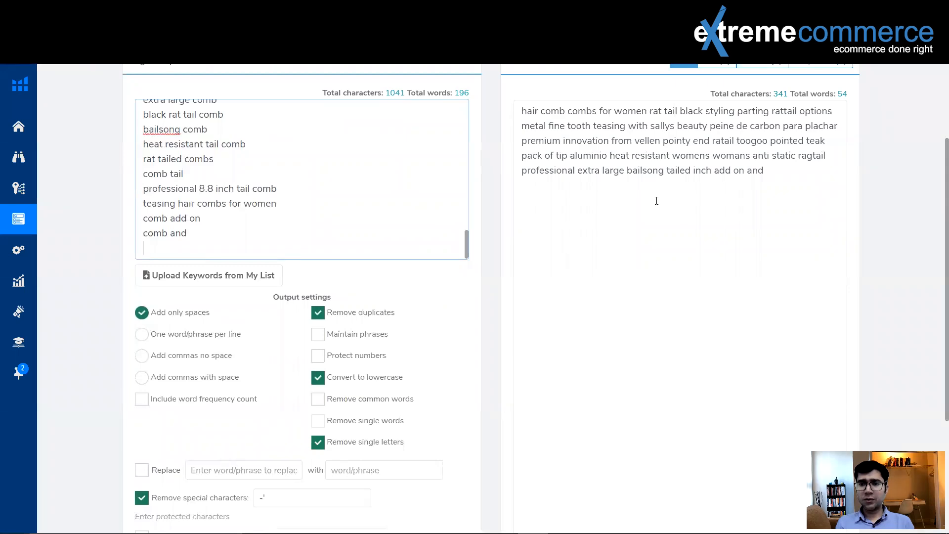
pyautogui.scroll(2, 654, 200)
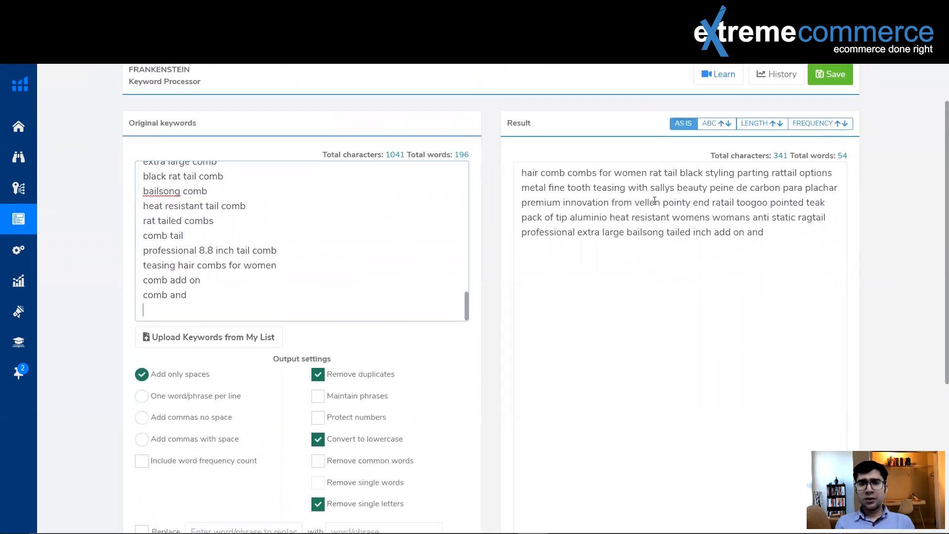
pyautogui.scroll(2, 655, 201)
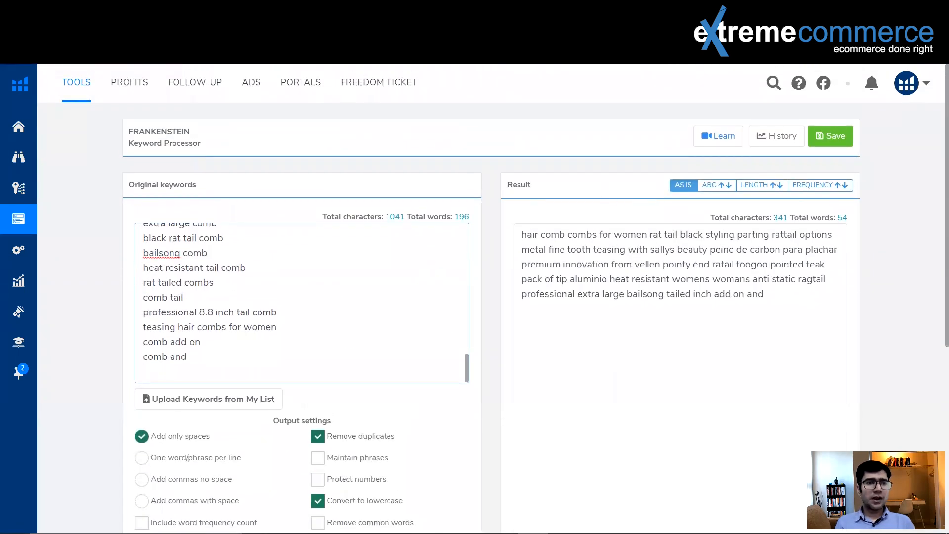
# Step: Switch to the Amazon store, search for "hair comb" and look through the product listings
pyautogui.click(79, 9)
pyautogui.click(237, 83)
pyautogui.write('hair comb')
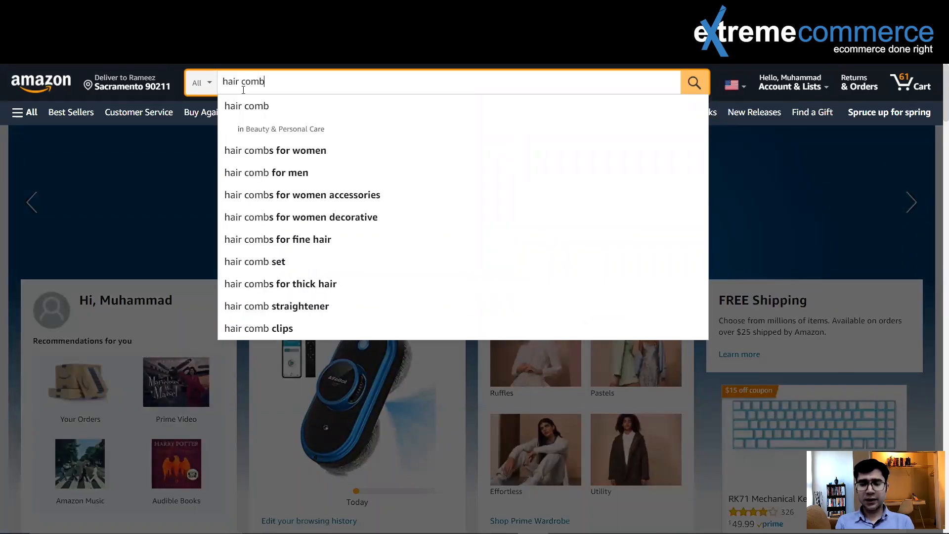
pyautogui.press('Return')
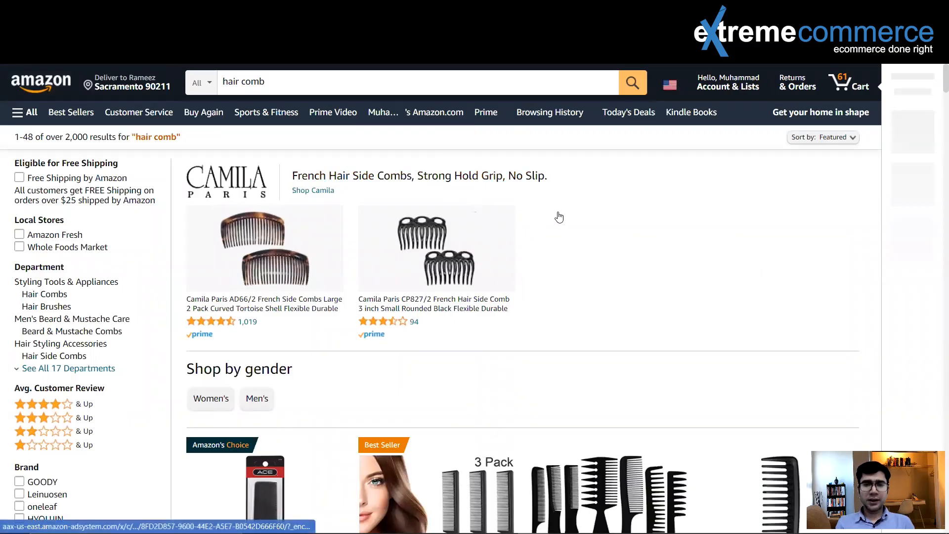
pyautogui.scroll(-3, 556, 218)
pyautogui.scroll(-4, 556, 218)
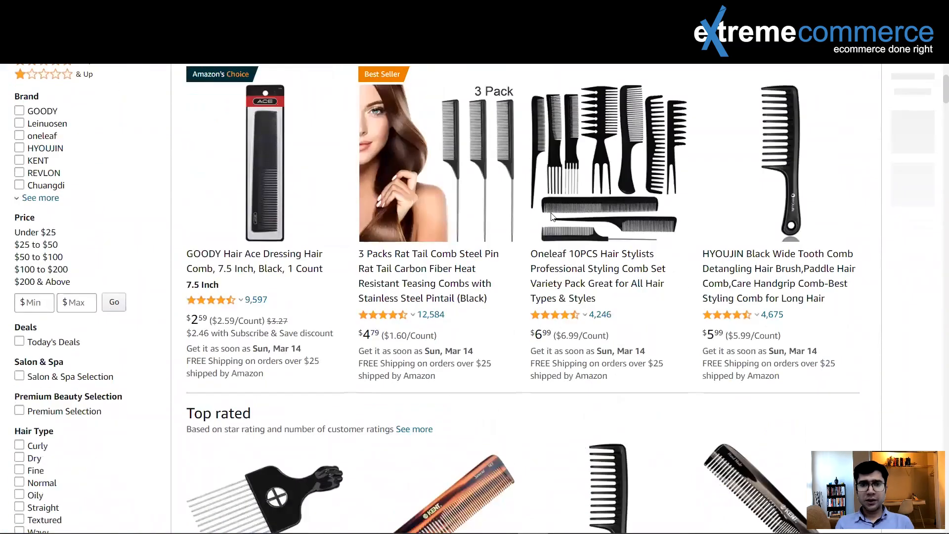
pyautogui.scroll(-18, 552, 218)
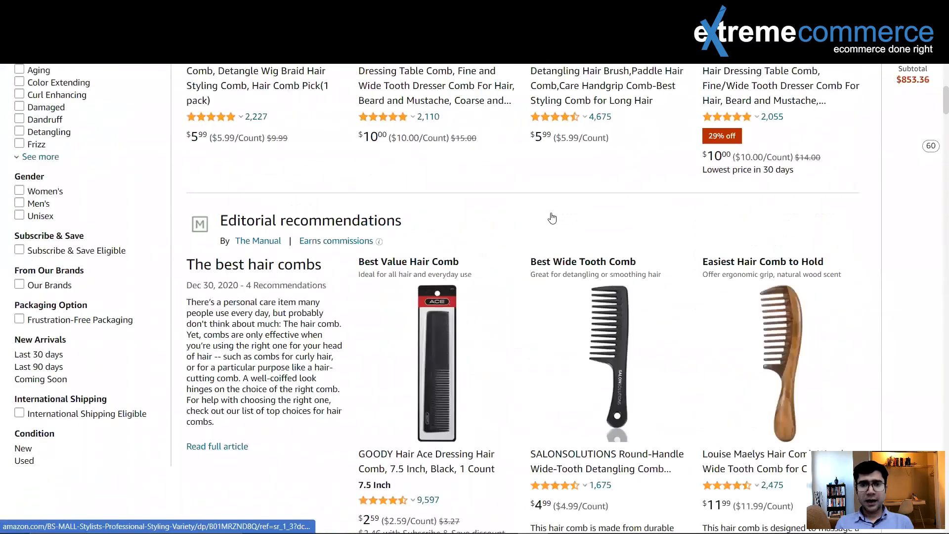
pyautogui.scroll(-3, 552, 218)
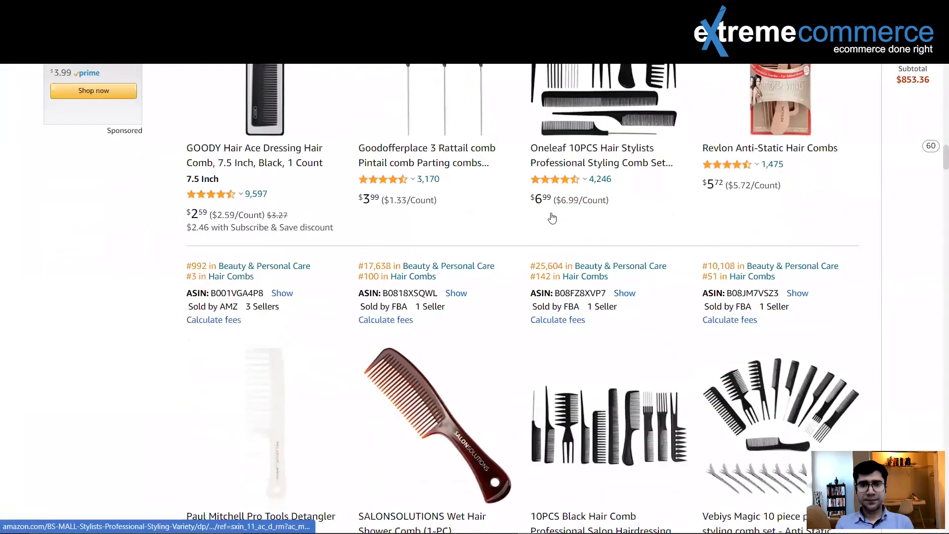
pyautogui.scroll(-5, 551, 218)
pyautogui.scroll(-13, 550, 218)
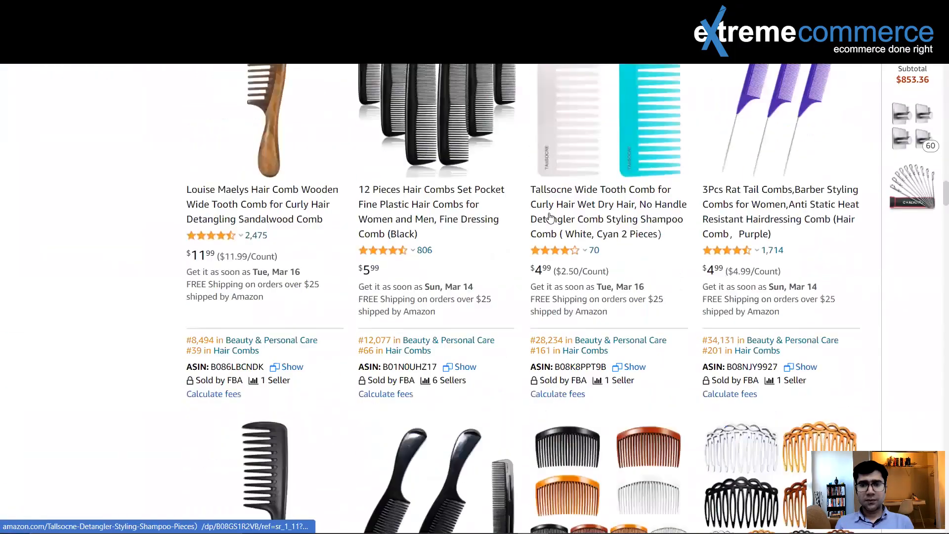
# Step: Open the Leinuosen 3 Pack Tail Comb product from the search results and read through its title, attributes and bullet points
pyautogui.scroll(-12, 550, 218)
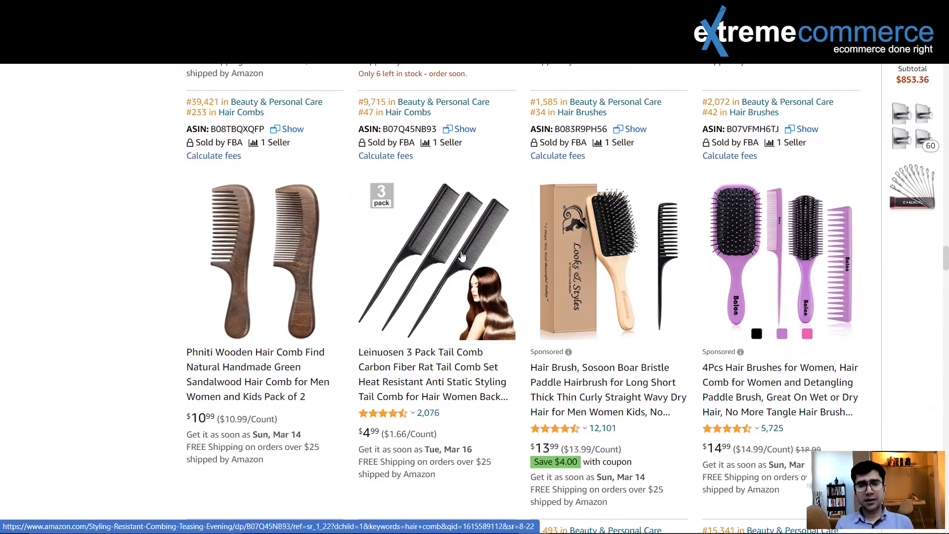
pyautogui.click(417, 370)
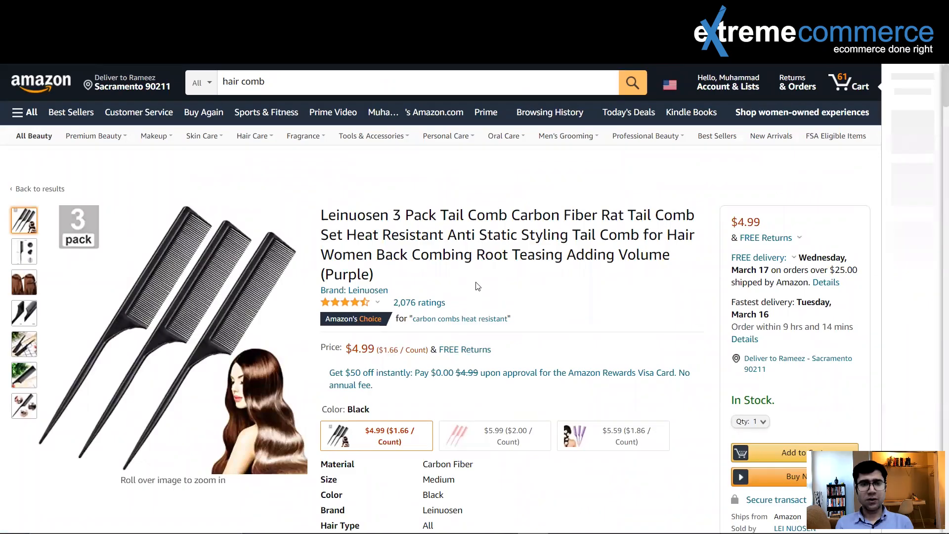
pyautogui.scroll(-3, 478, 286)
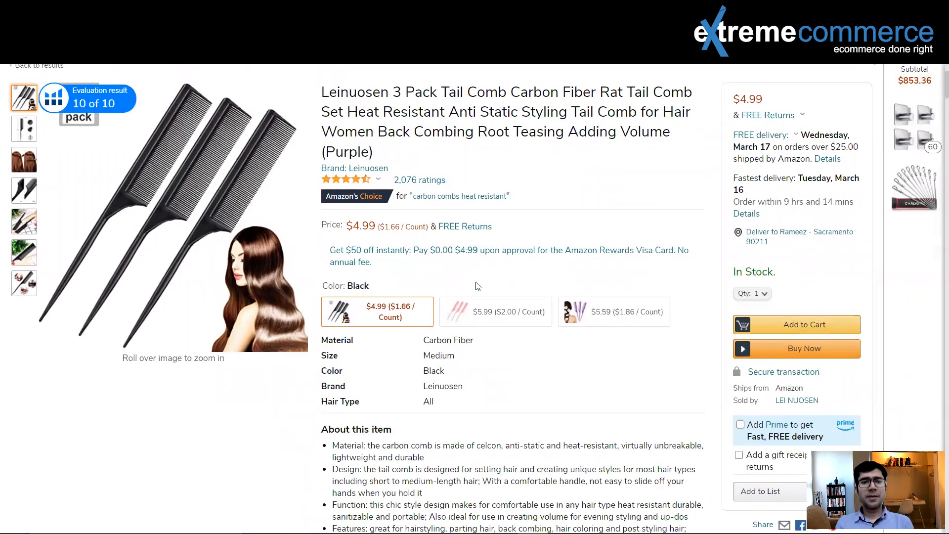
pyautogui.scroll(-3, 478, 287)
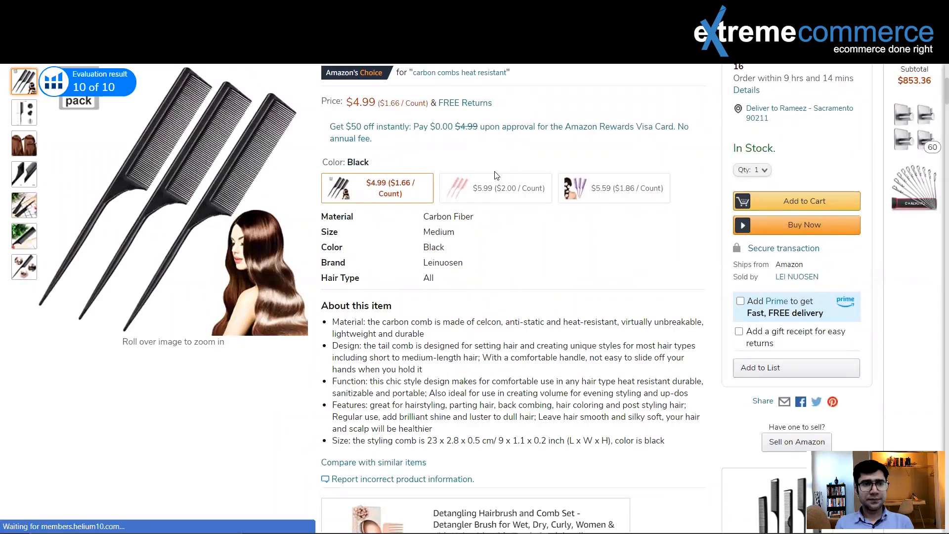
pyautogui.scroll(-5, 496, 175)
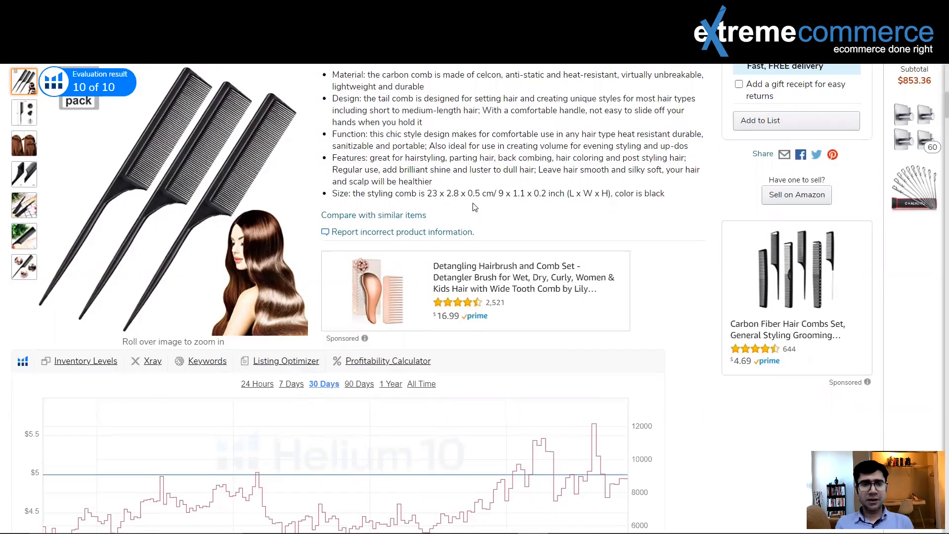
# Step: Load this product into Helium 10's Listing Optimizer (Scribbles) and review the imported title, bullet points and description
pyautogui.click(273, 366)
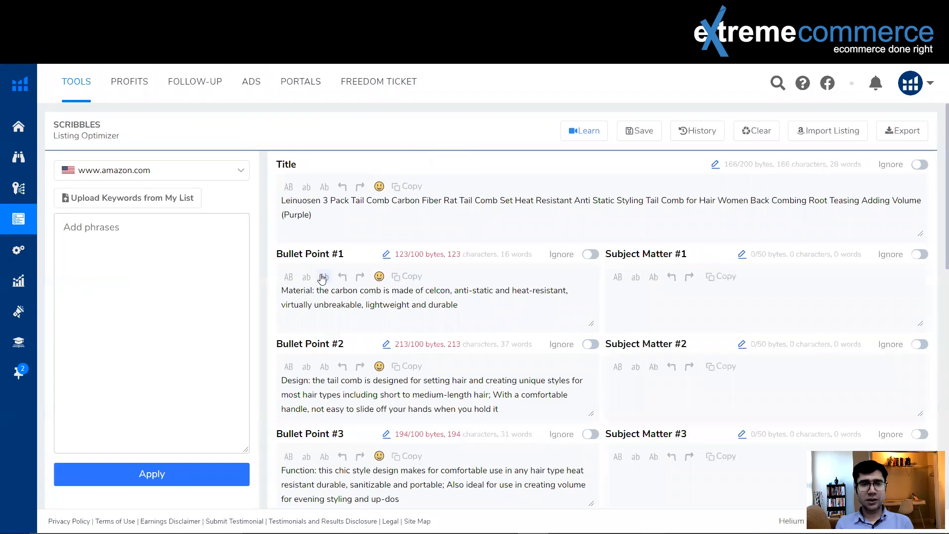
pyautogui.scroll(-5, 427, 316)
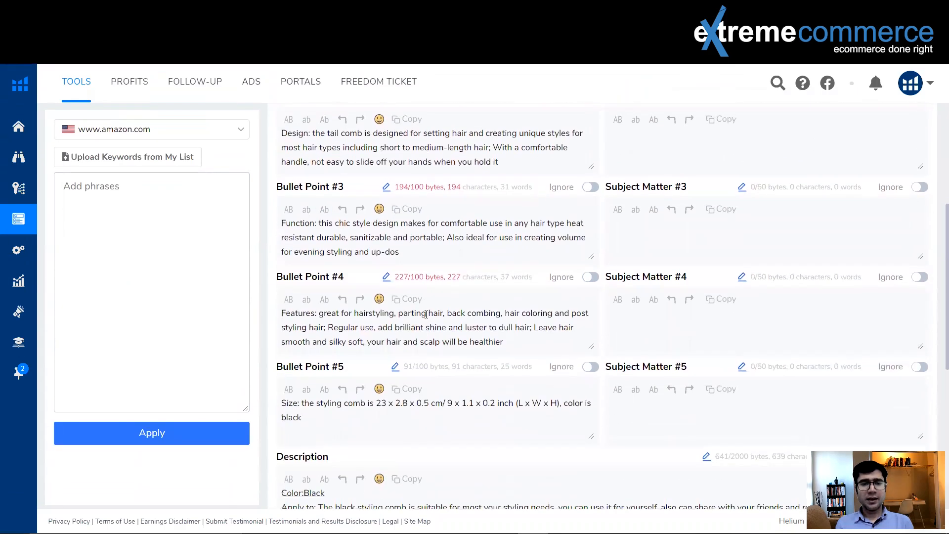
pyautogui.scroll(-4, 427, 314)
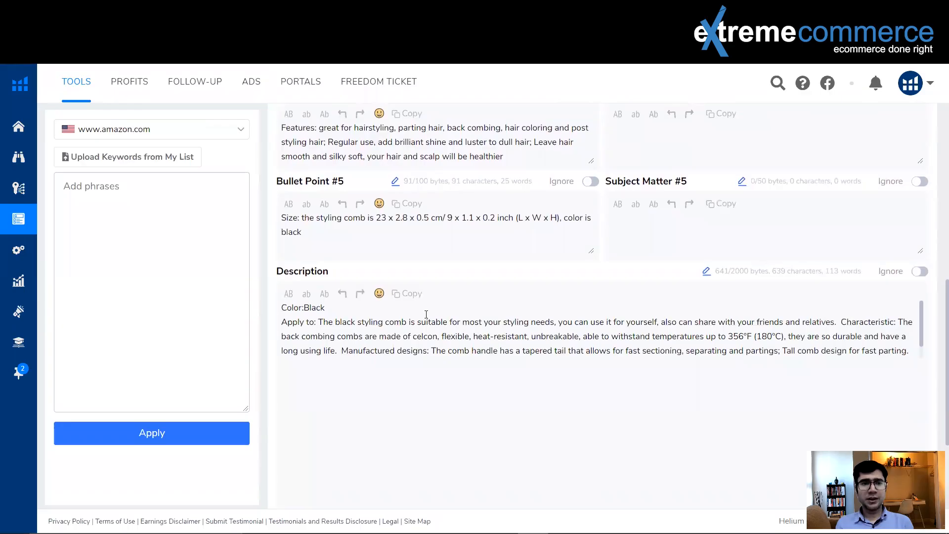
pyautogui.scroll(8, 426, 315)
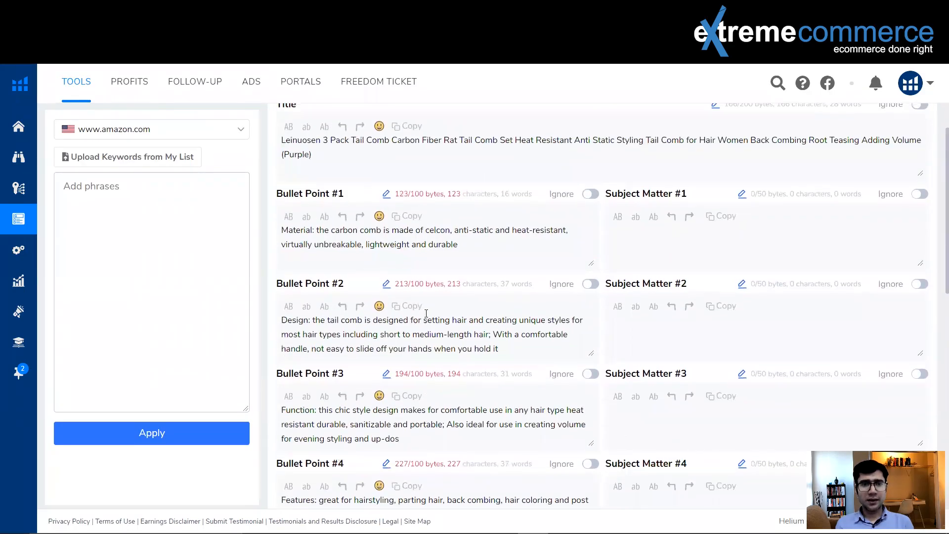
pyautogui.scroll(2, 426, 314)
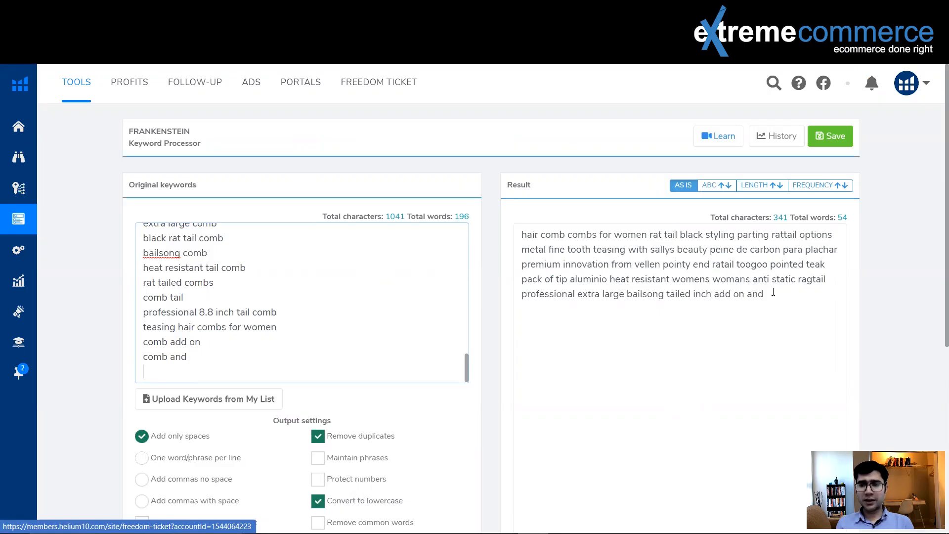
# Step: Copy the entire Frankenstein result and paste it into the phrases box of the Scribbles Listing Optimizer
pyautogui.moveTo(769, 299); pyautogui.dragTo(524, 232)
pyautogui.hotkey('ctrl', 'c')
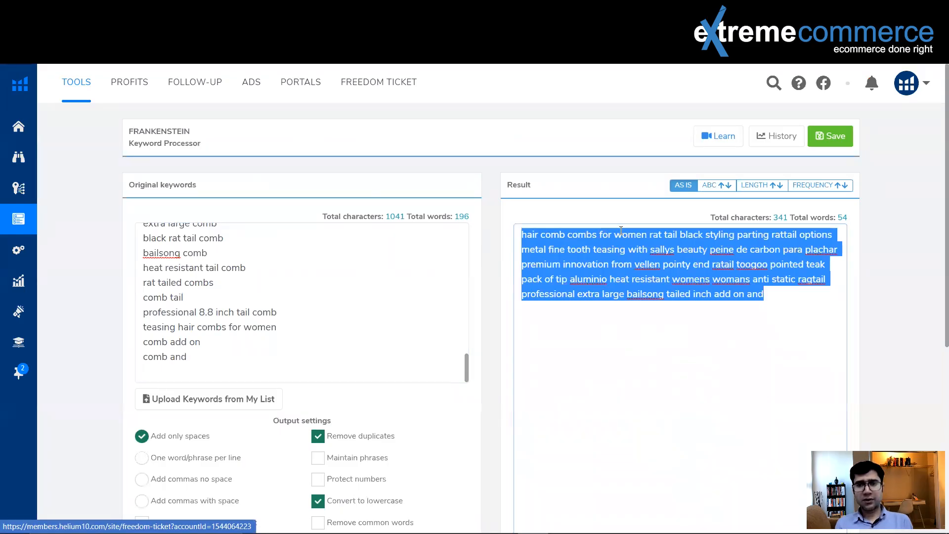
pyautogui.hotkey('ctrl', 'Tab')
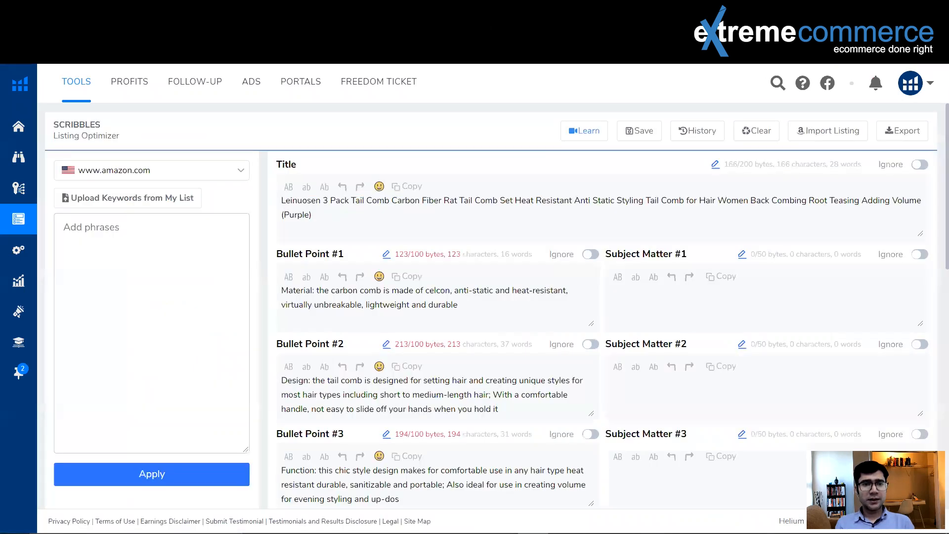
pyautogui.click(118, 224)
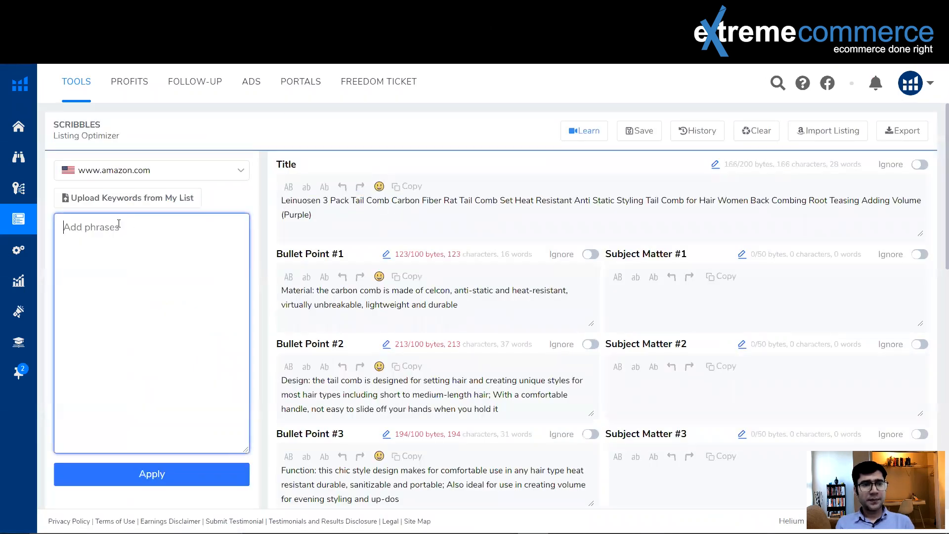
pyautogui.hotkey('ctrl', 'v')
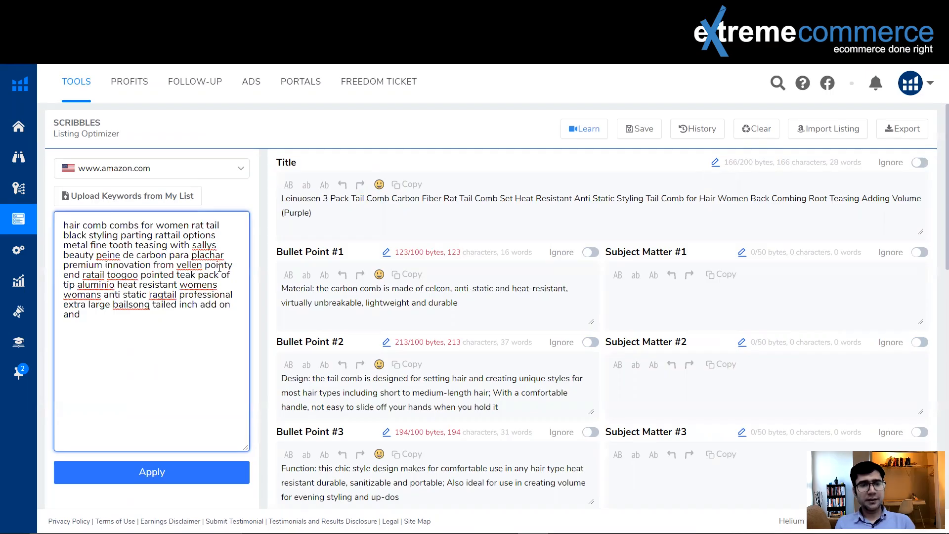
# Step: Apply the pasted phrases to the listing and examine the keywords highlighted in the title, bullet points and description
pyautogui.scroll(-2, 193, 394)
pyautogui.click(149, 434)
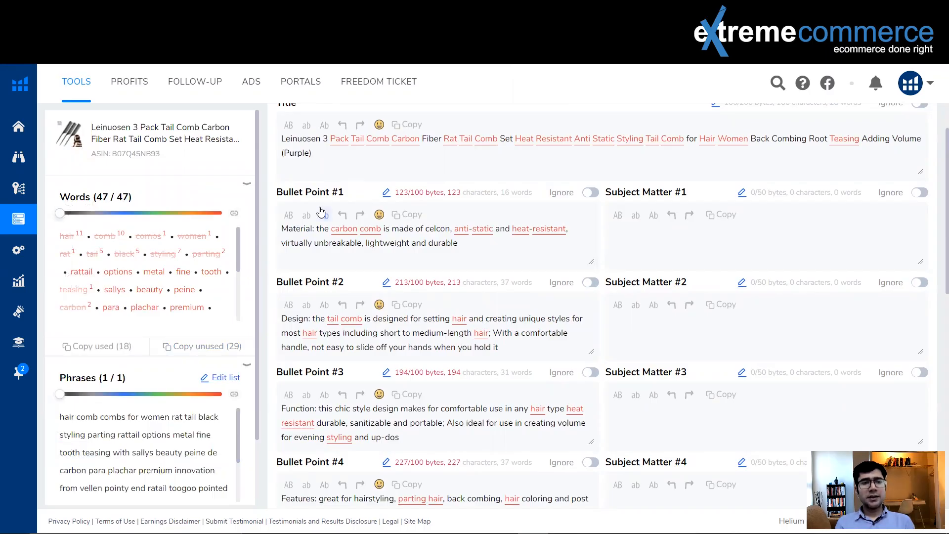
pyautogui.scroll(-5, 321, 213)
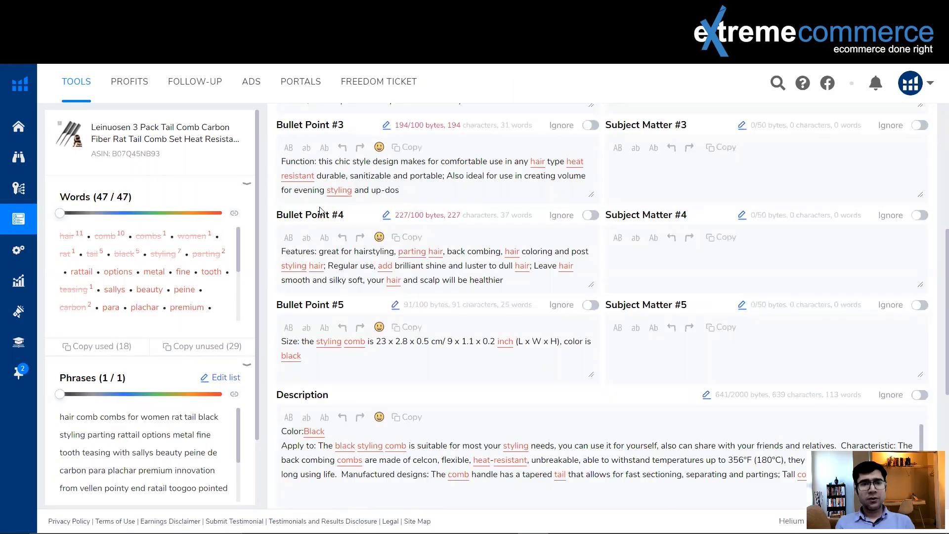
pyautogui.scroll(4, 321, 213)
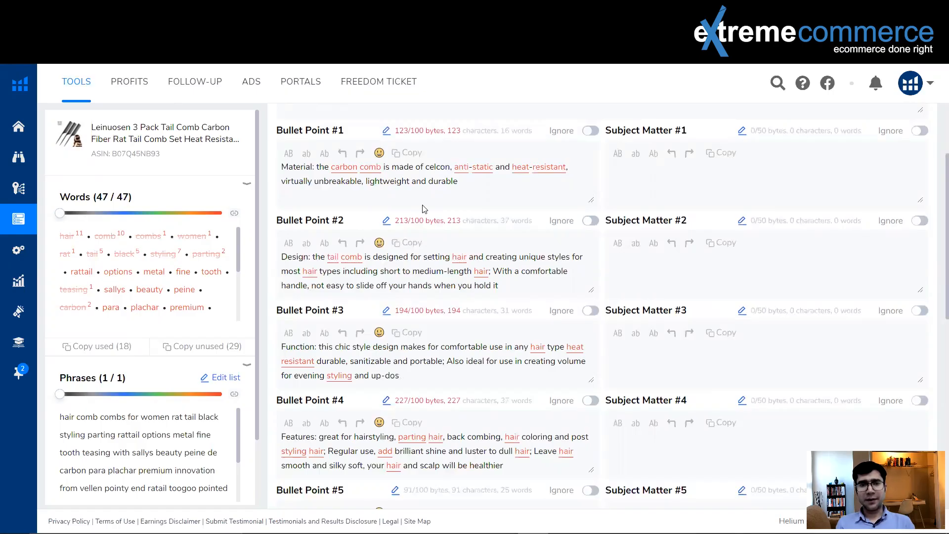
pyautogui.scroll(-3, 417, 209)
pyautogui.scroll(5, 416, 210)
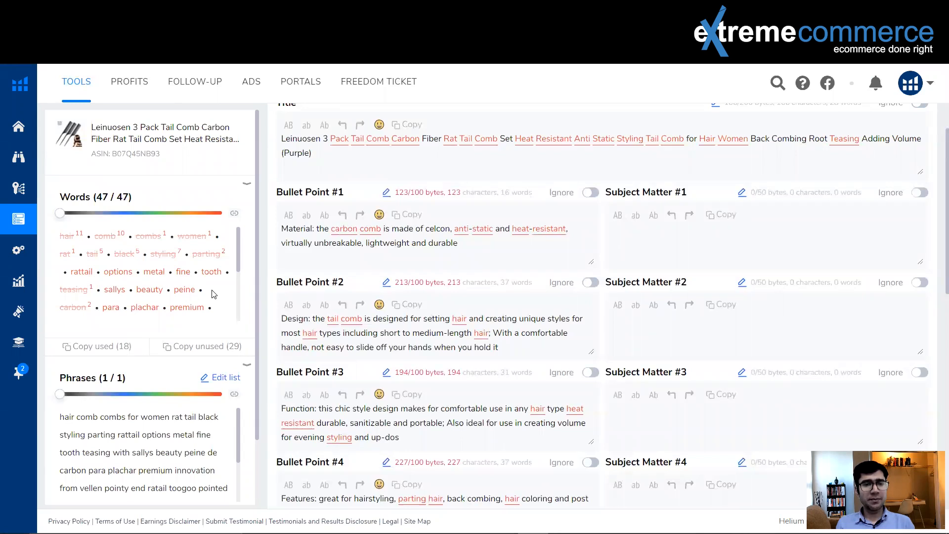
# Step: Copy the unused words from the Scribbles word list and paste them into the listing's Search Terms field
pyautogui.click(199, 349)
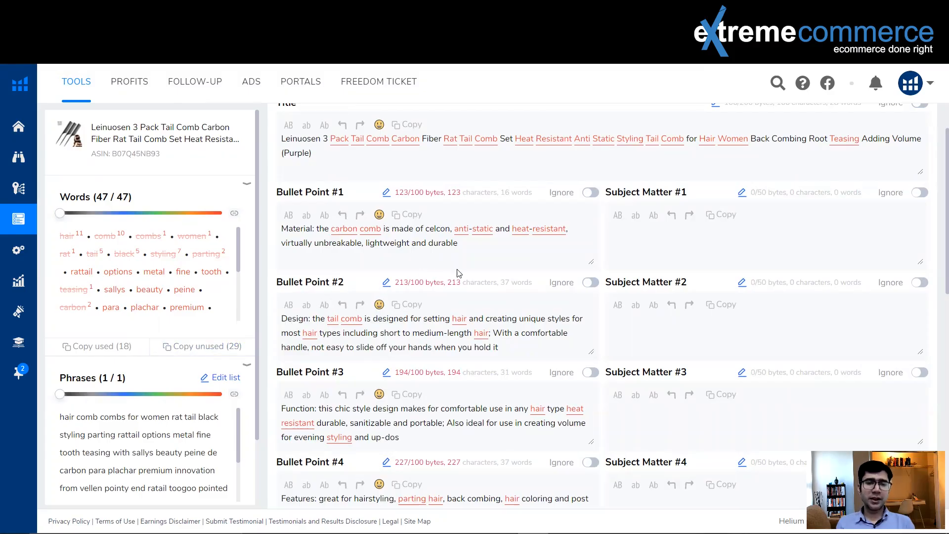
pyautogui.scroll(-3, 457, 273)
pyautogui.scroll(-7, 459, 273)
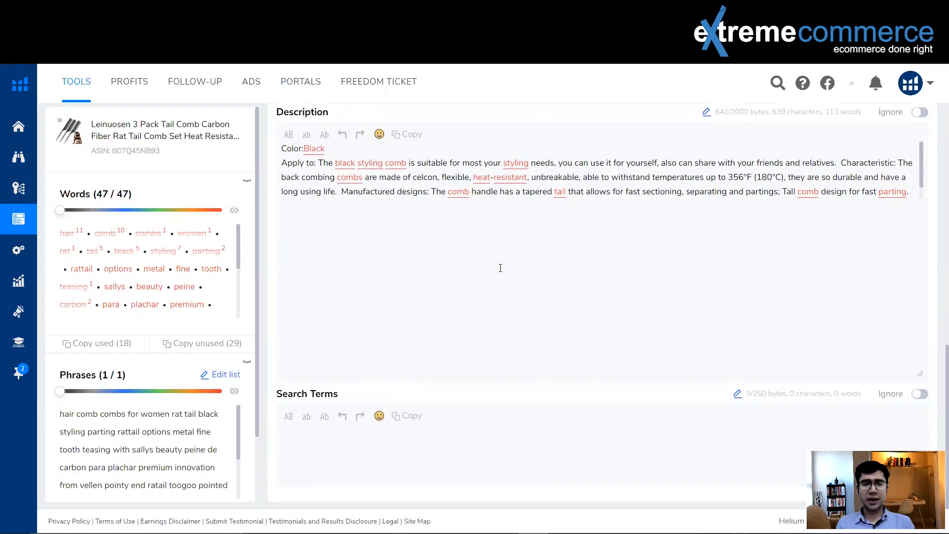
pyautogui.click(304, 437)
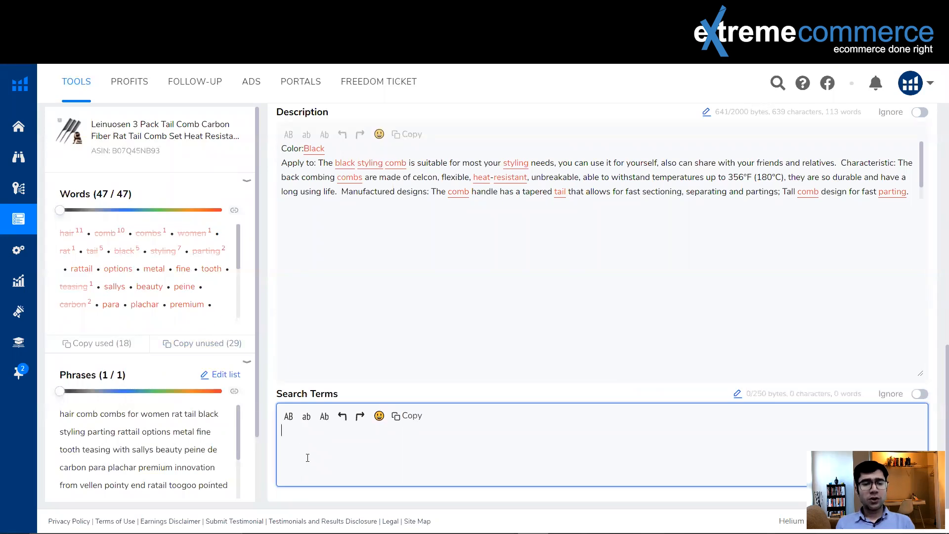
pyautogui.hotkey('ctrl', 'v')
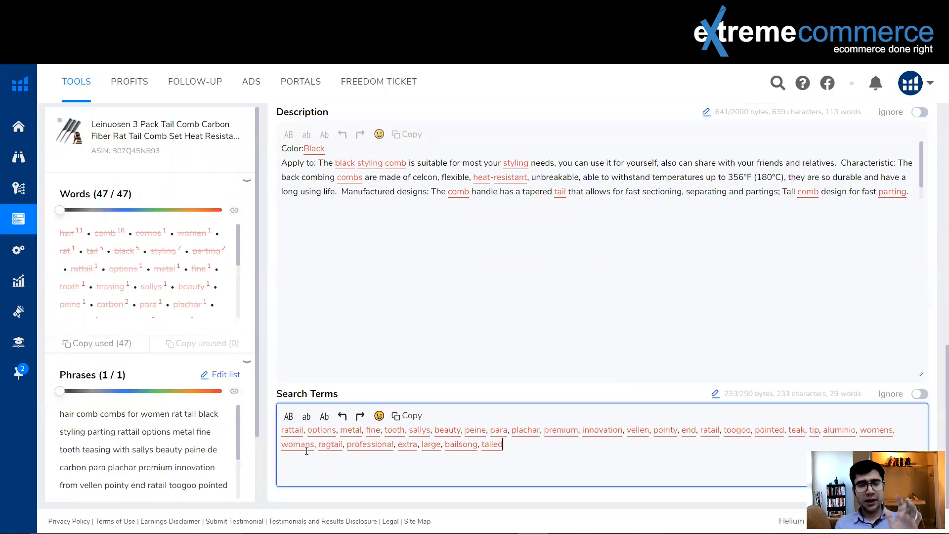